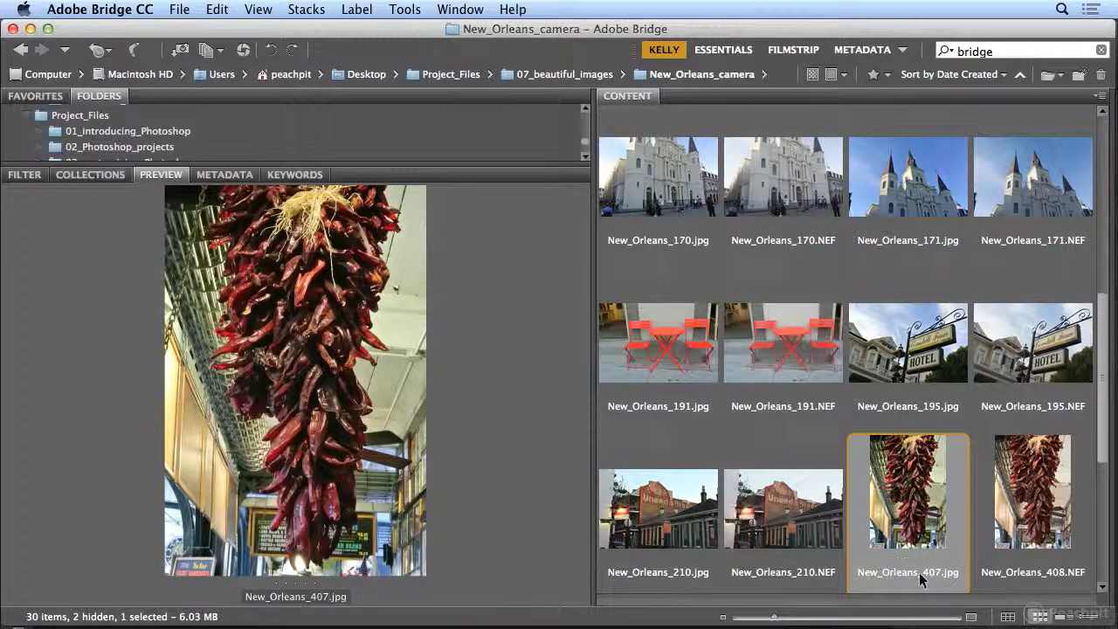
# Open New_Orleans_407.jpg in Photoshop, and switch back to the New_Orleans_camera folder in Adobe Bridge
pyautogui.doubleClick(904, 524)
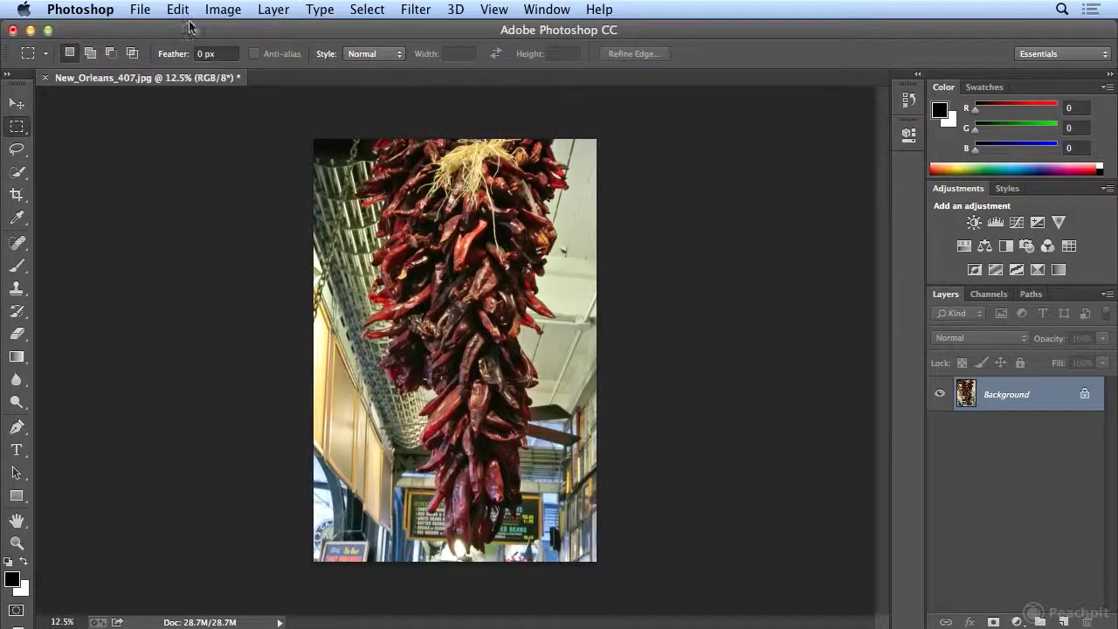
pyautogui.click(146, 10)
pyautogui.click(147, 64)
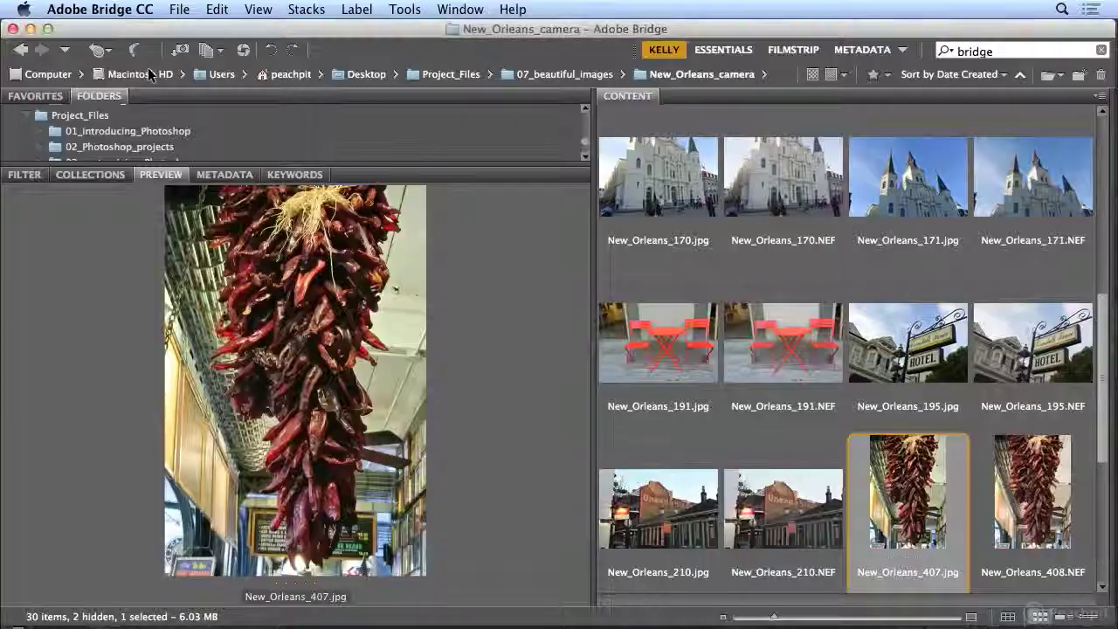
# Open the raw photo New_Orleans_408.NEF in Camera Raw and enlarge the dialog to fill the screen
pyautogui.click(1018, 514)
pyautogui.press('super+Tab')
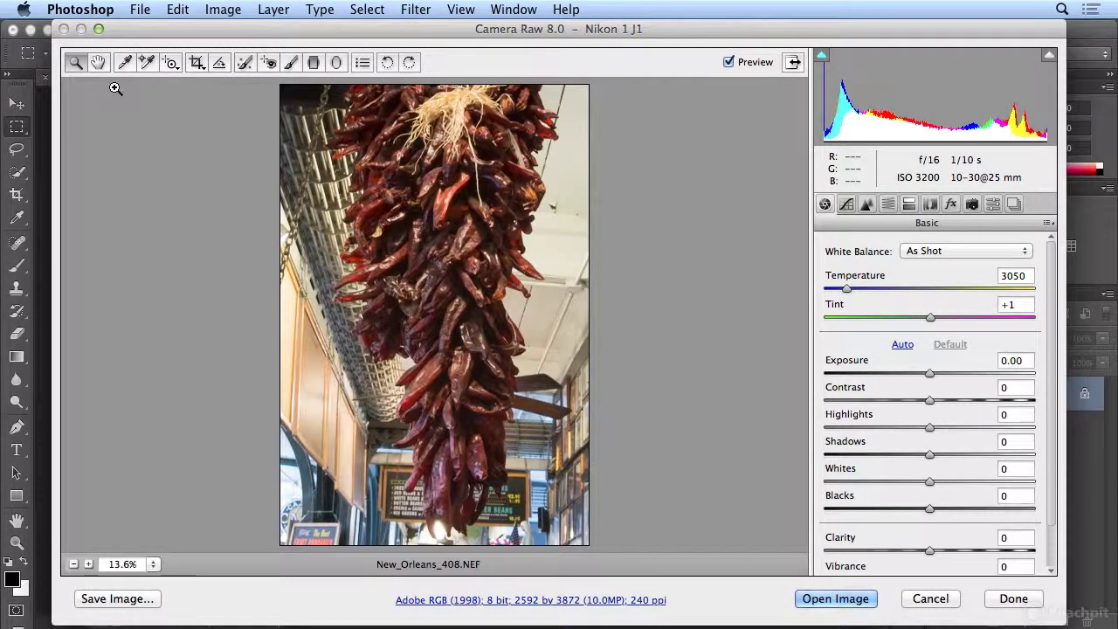
pyautogui.click(99, 30)
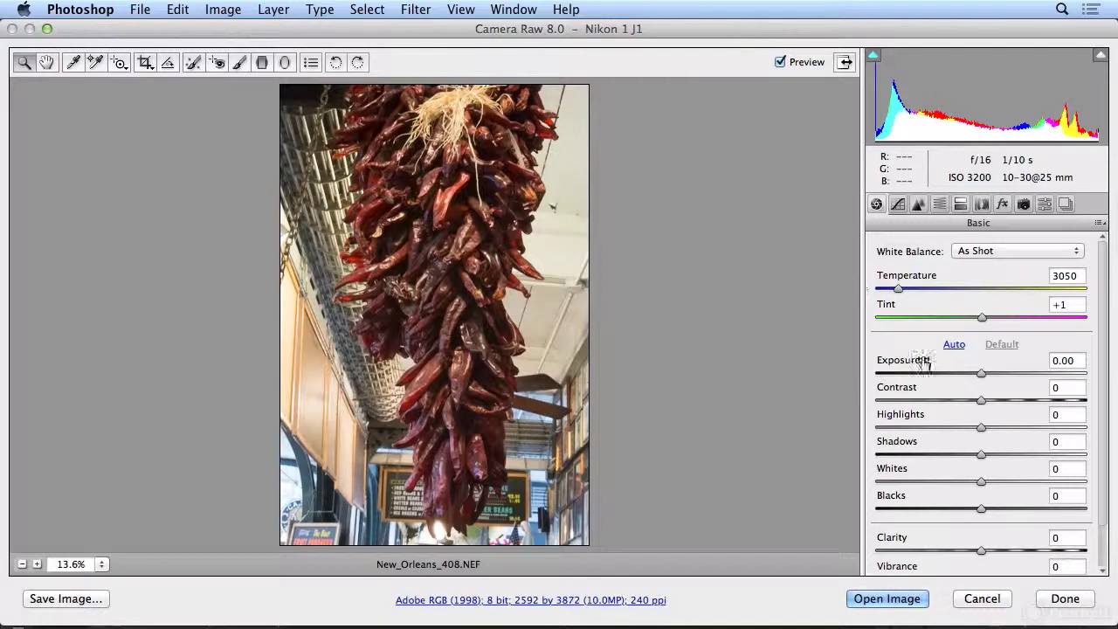
# Set Exposure to +0.40 and Blacks to -50, and compare the adjusted photo with the original
pyautogui.moveTo(981, 375)
pyautogui.mouseDown()
pyautogui.moveTo(1015, 372)
pyautogui.moveTo(941, 371)
pyautogui.moveTo(1028, 376)
pyautogui.moveTo(950, 374)
pyautogui.moveTo(987, 373)
pyautogui.mouseUp()
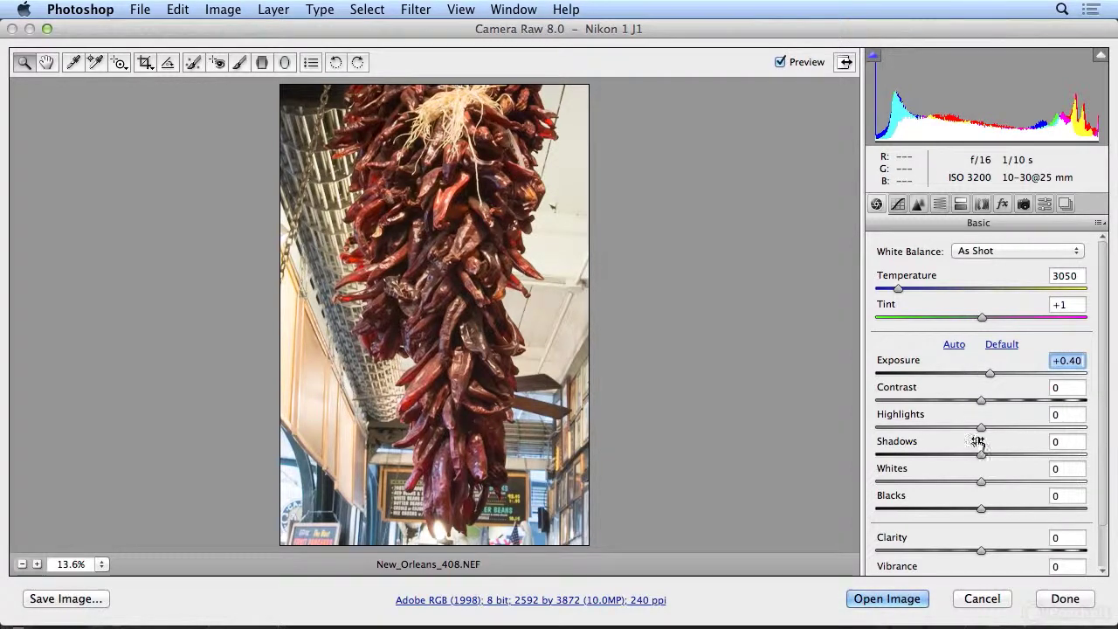
pyautogui.moveTo(981, 510); pyautogui.dragTo(931, 510)
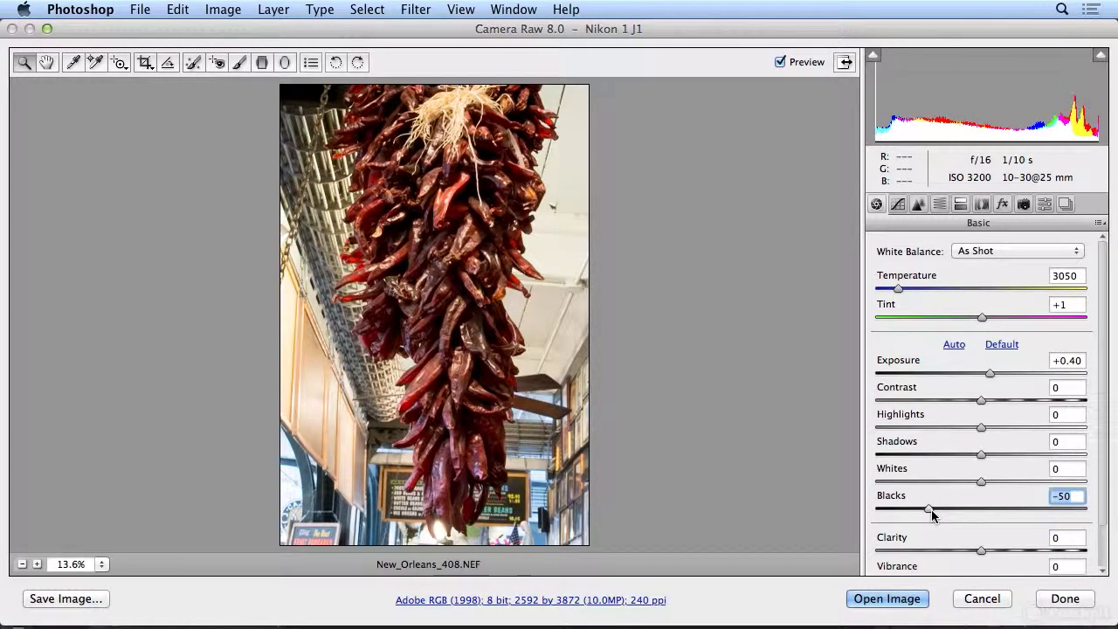
pyautogui.click(796, 64)
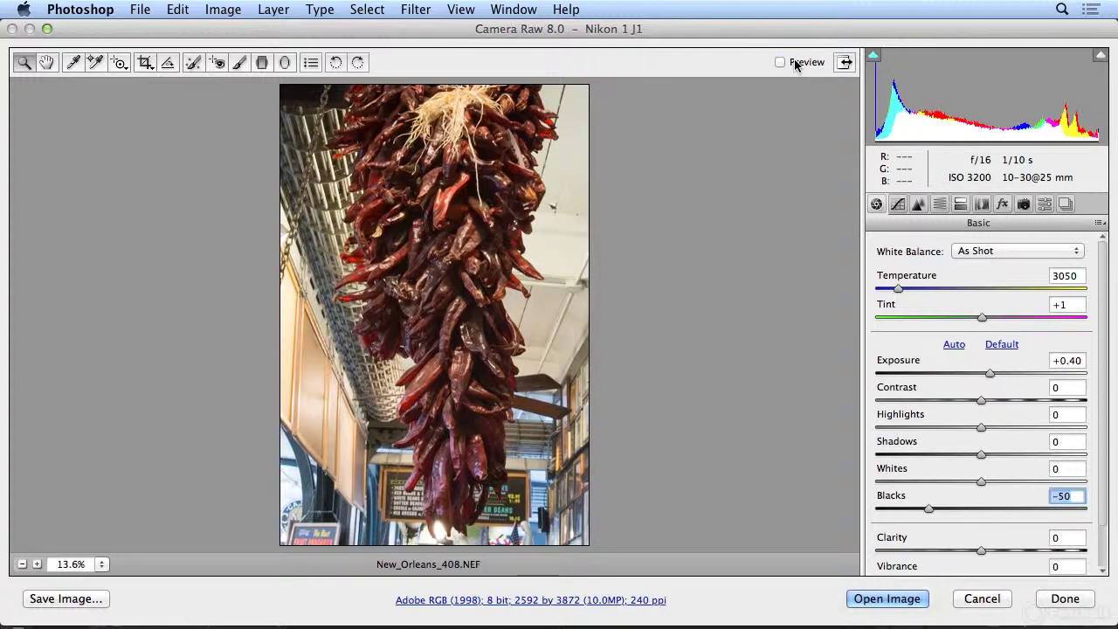
pyautogui.click(796, 64)
pyautogui.click(796, 64)
pyautogui.click(796, 63)
# Brighten the photo's Shadows to +41 and fine-tune Blacks to -53
pyautogui.moveTo(930, 509); pyautogui.dragTo(939, 510)
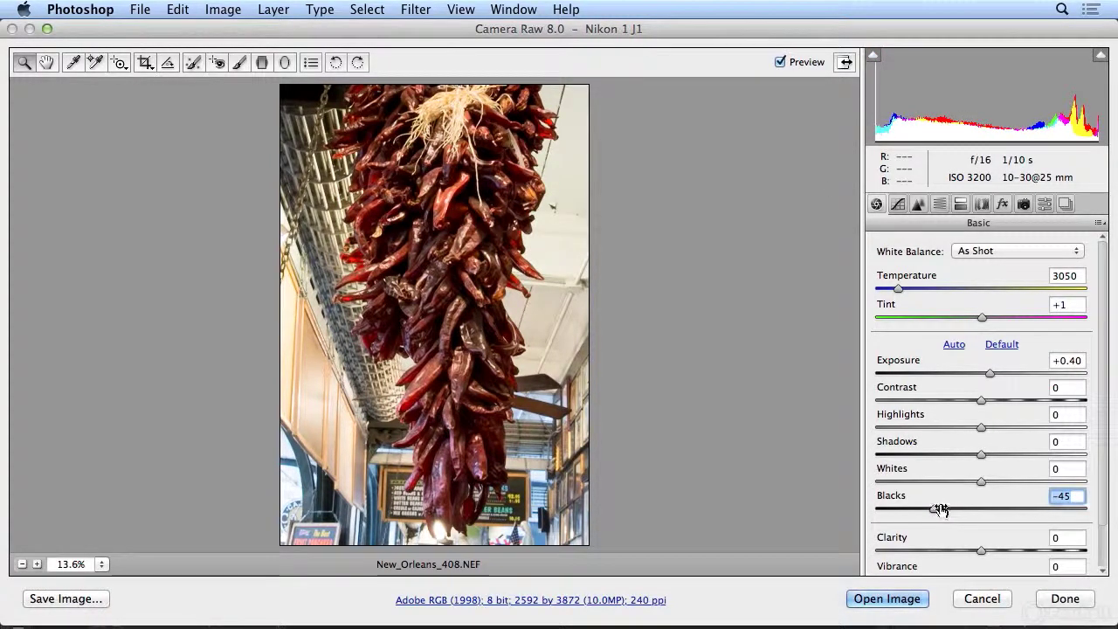
pyautogui.moveTo(981, 454); pyautogui.dragTo(1046, 455)
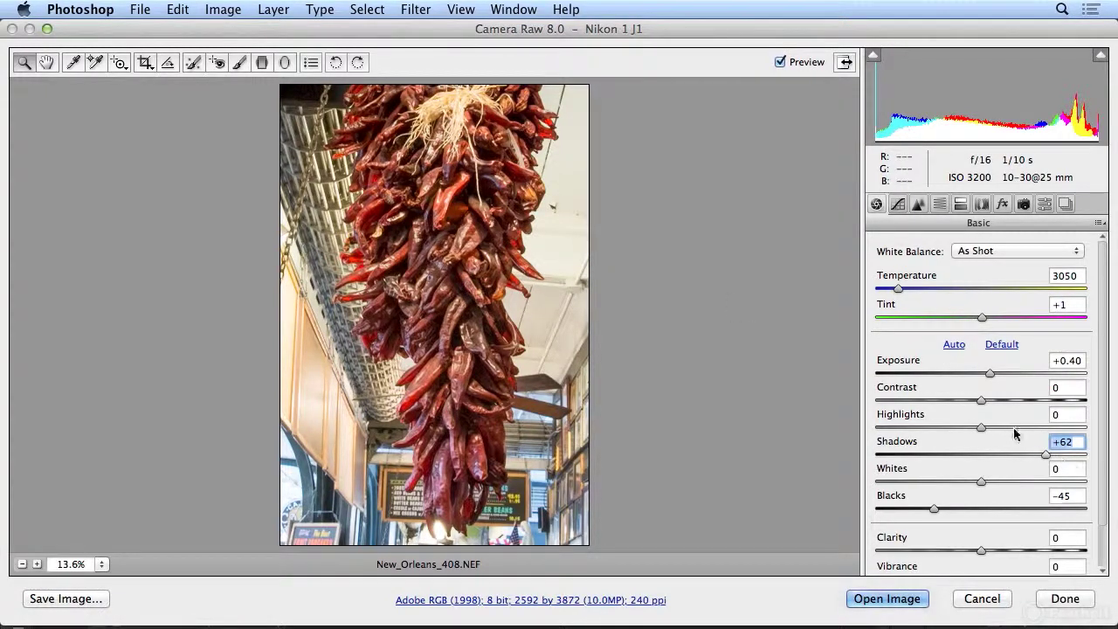
pyautogui.moveTo(1044, 456); pyautogui.dragTo(1023, 478)
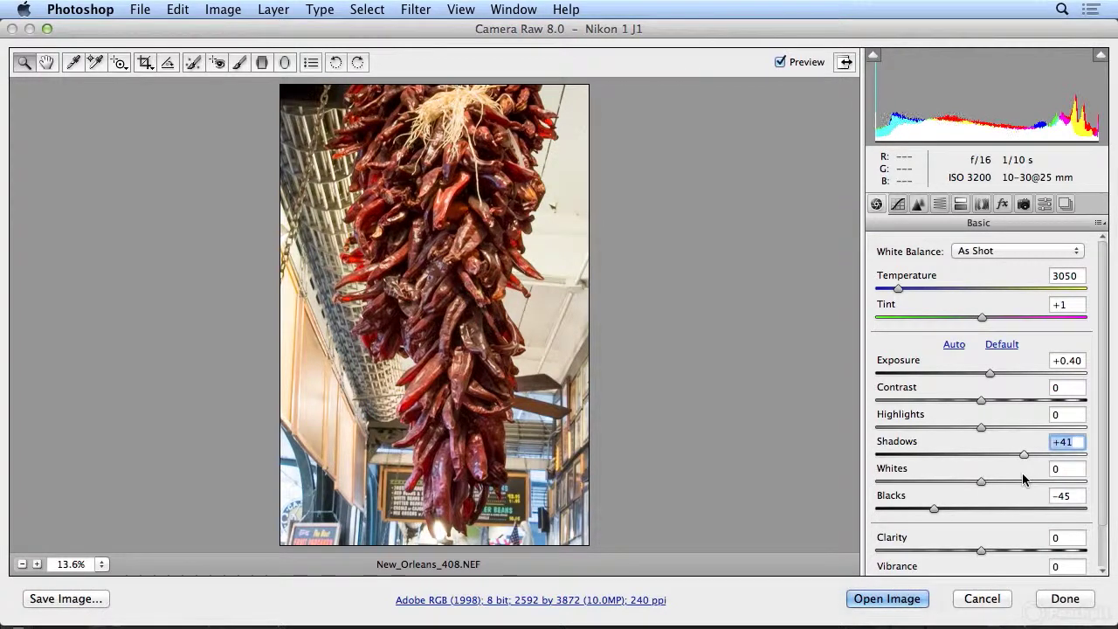
pyautogui.moveTo(934, 509)
pyautogui.mouseDown()
pyautogui.moveTo(961, 511)
pyautogui.moveTo(898, 513)
pyautogui.moveTo(924, 514)
pyautogui.mouseUp()
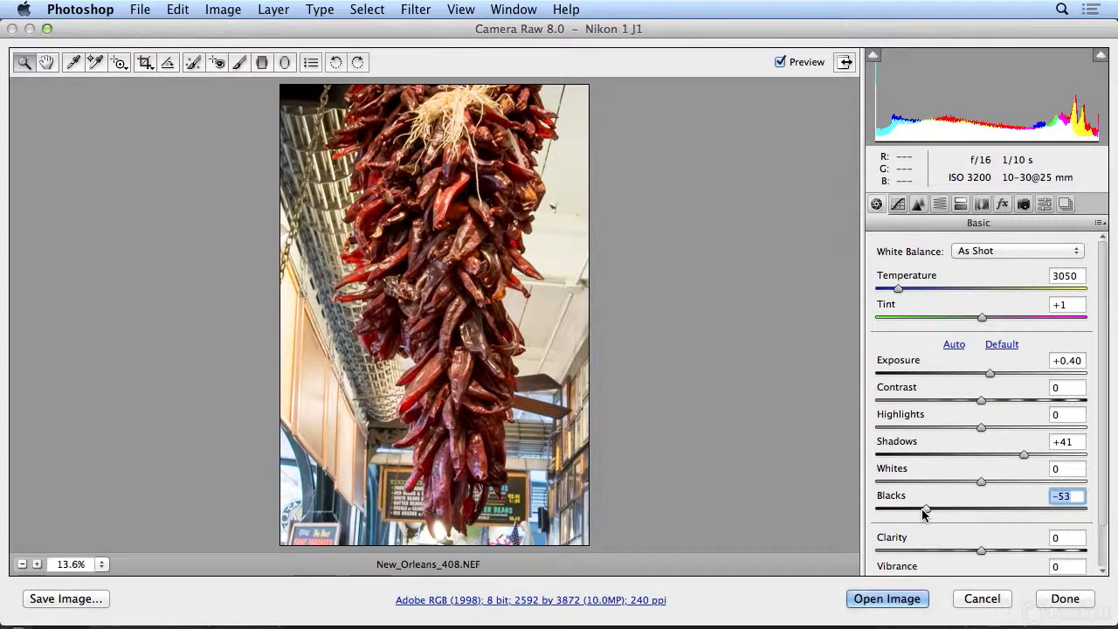
# Try different Clarity amounts, settle on +24, and compare the photo with its original settings
pyautogui.moveTo(981, 552); pyautogui.dragTo(1014, 551)
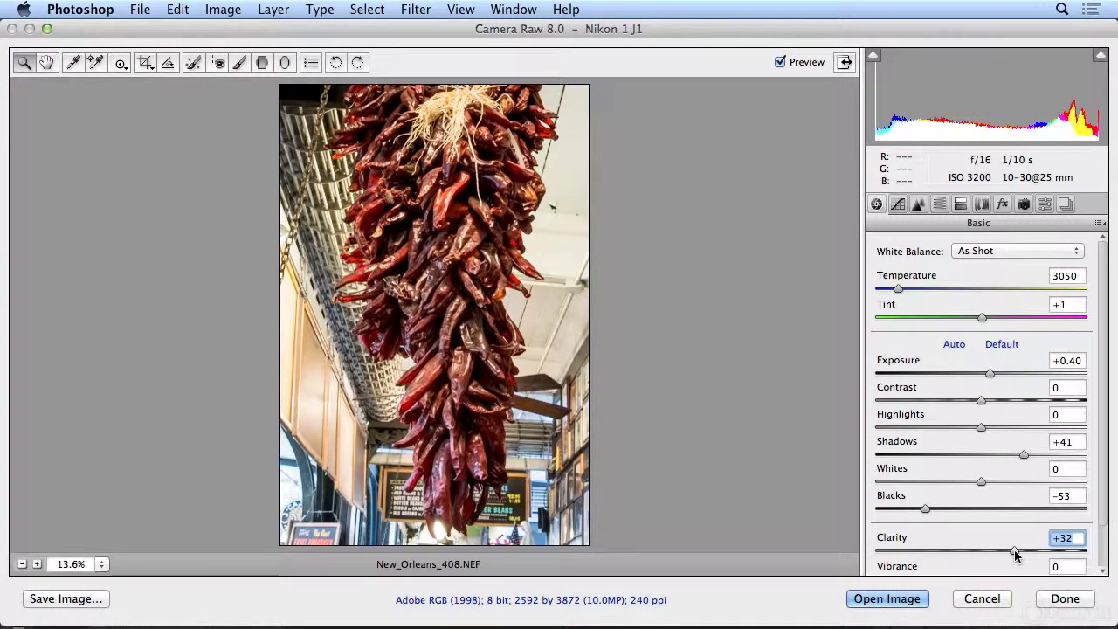
pyautogui.doubleClick(1014, 551)
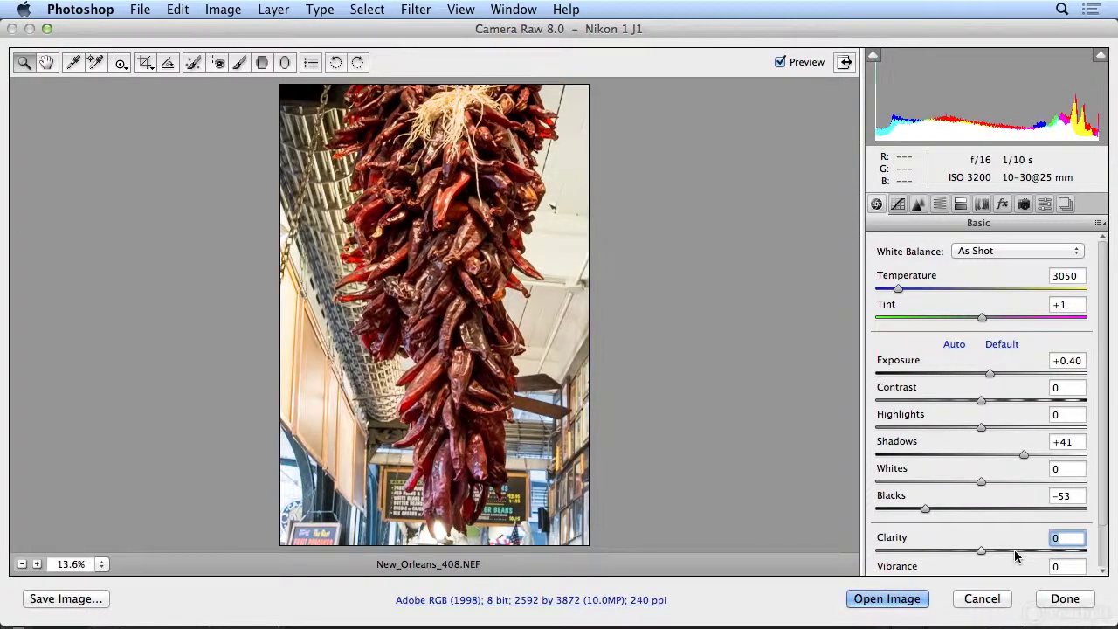
pyautogui.moveTo(980, 551); pyautogui.dragTo(1017, 550)
pyautogui.doubleClick(1016, 550)
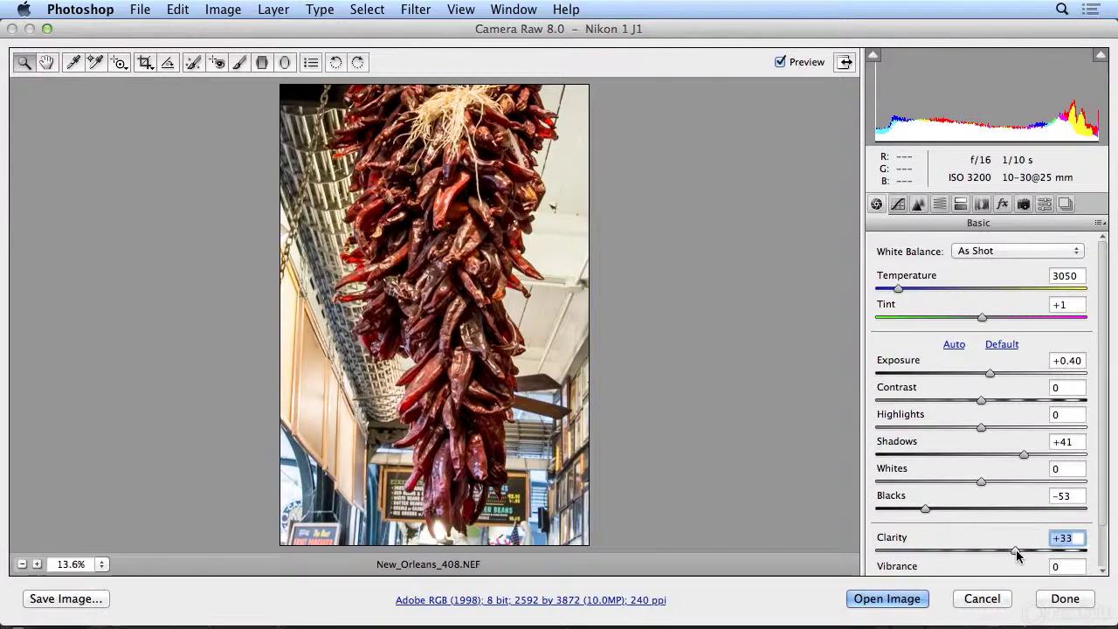
pyautogui.moveTo(981, 551); pyautogui.dragTo(1009, 553)
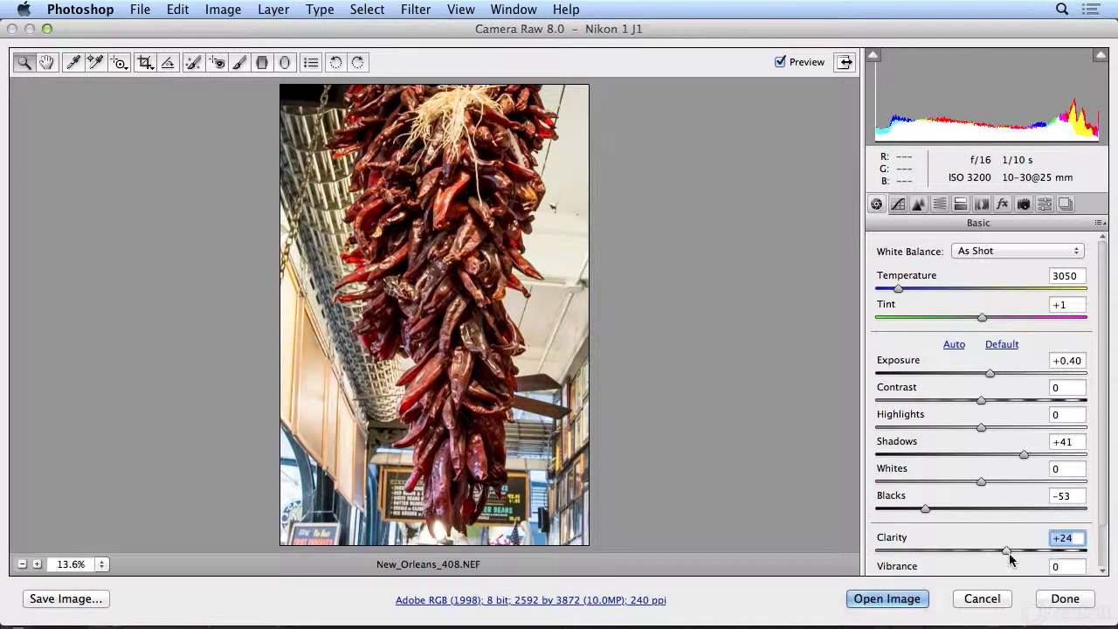
pyautogui.click(792, 63)
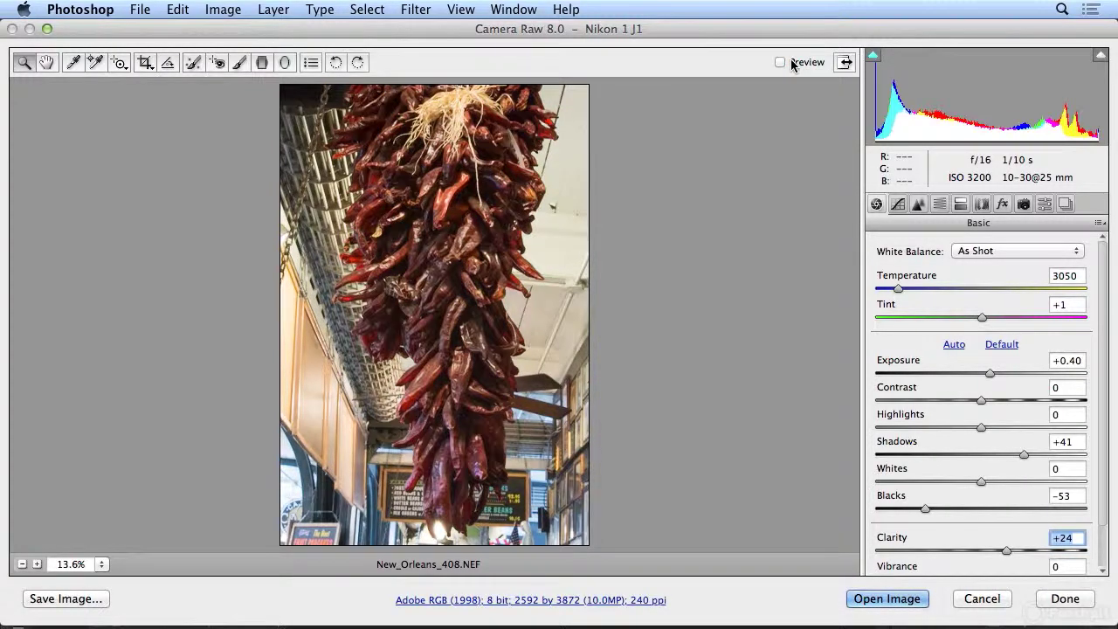
pyautogui.click(792, 63)
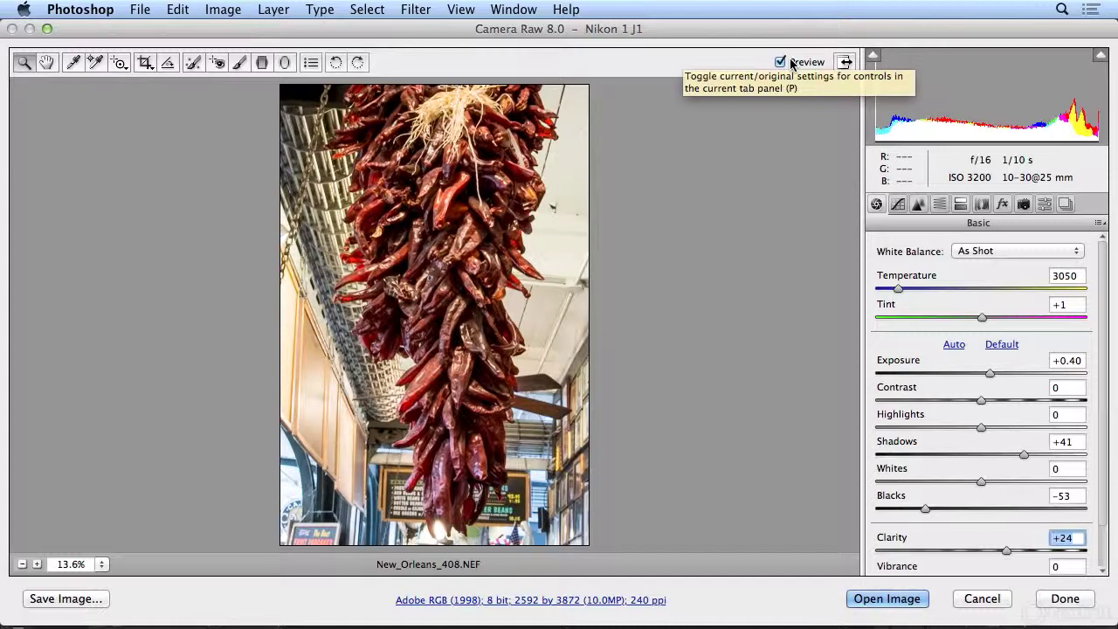
# Raise the photo's Contrast to +13 and compare the result with the original
pyautogui.moveTo(987, 401); pyautogui.dragTo(994, 403)
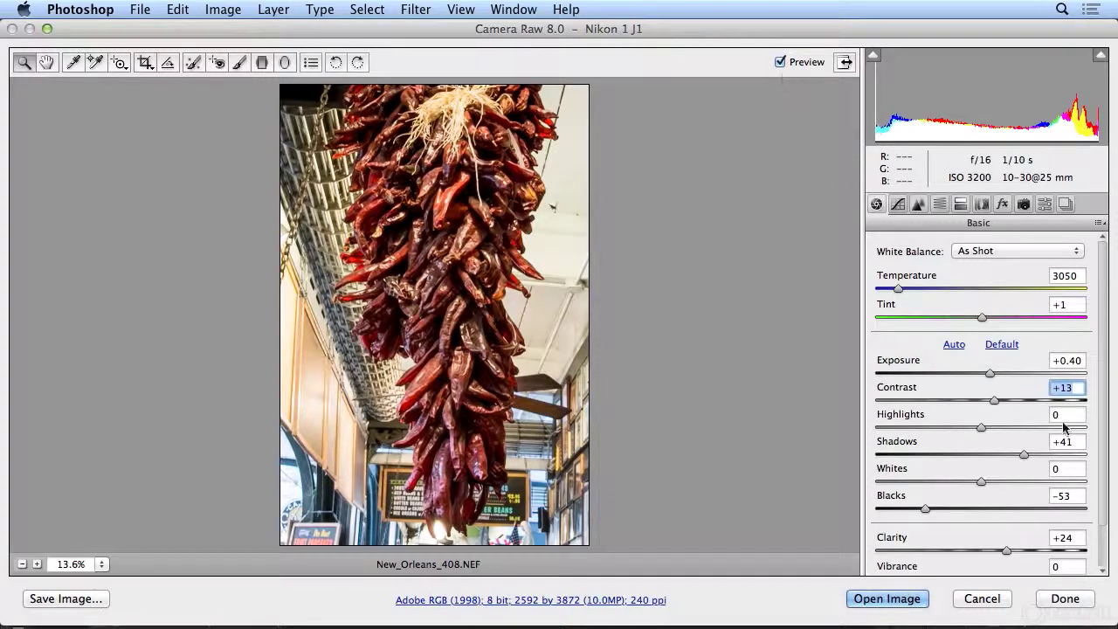
pyautogui.click(781, 62)
pyautogui.click(781, 62)
# Try a cooler Temperature of 2750, return it to 3050, and compare the adjustments with the original
pyautogui.moveTo(899, 288); pyautogui.dragTo(893, 289)
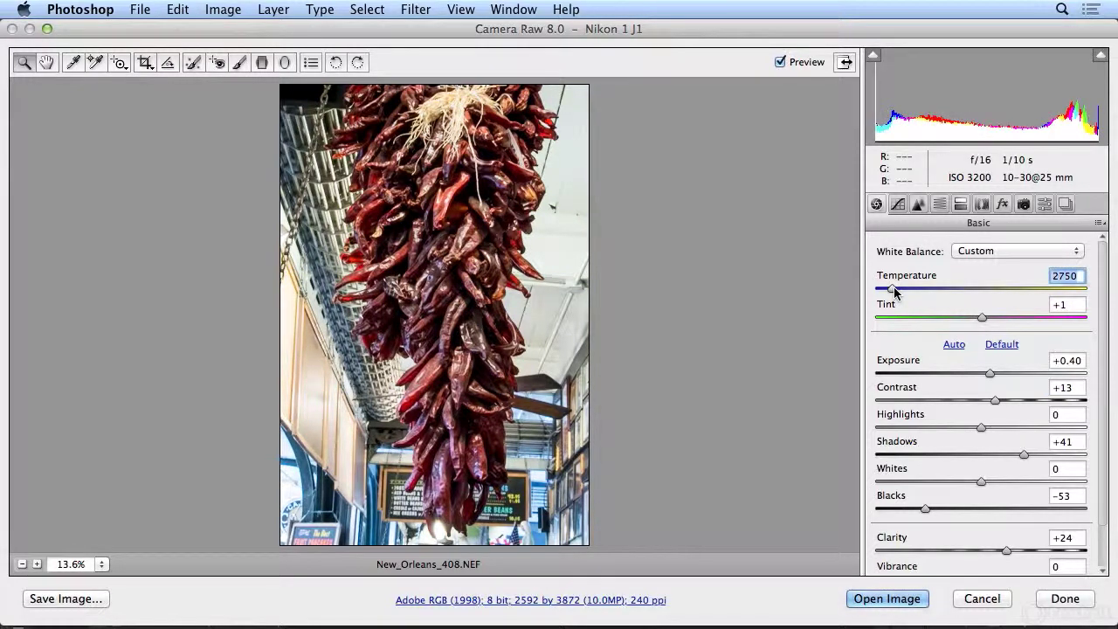
pyautogui.moveTo(894, 290)
pyautogui.mouseDown()
pyautogui.moveTo(911, 290)
pyautogui.moveTo(902, 294)
pyautogui.mouseUp()
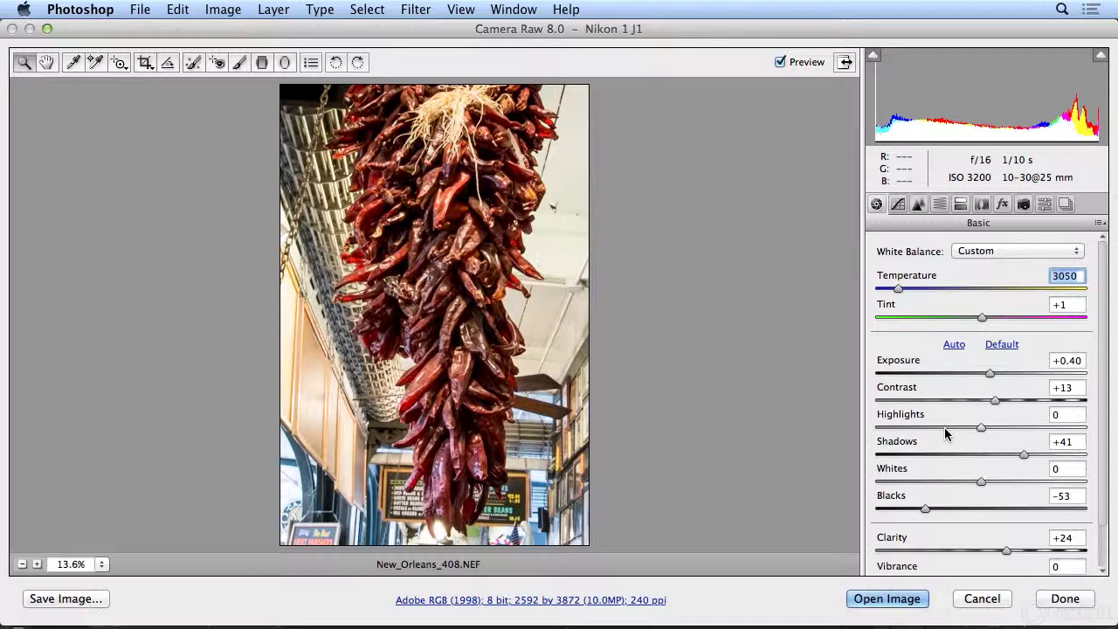
pyautogui.click(780, 62)
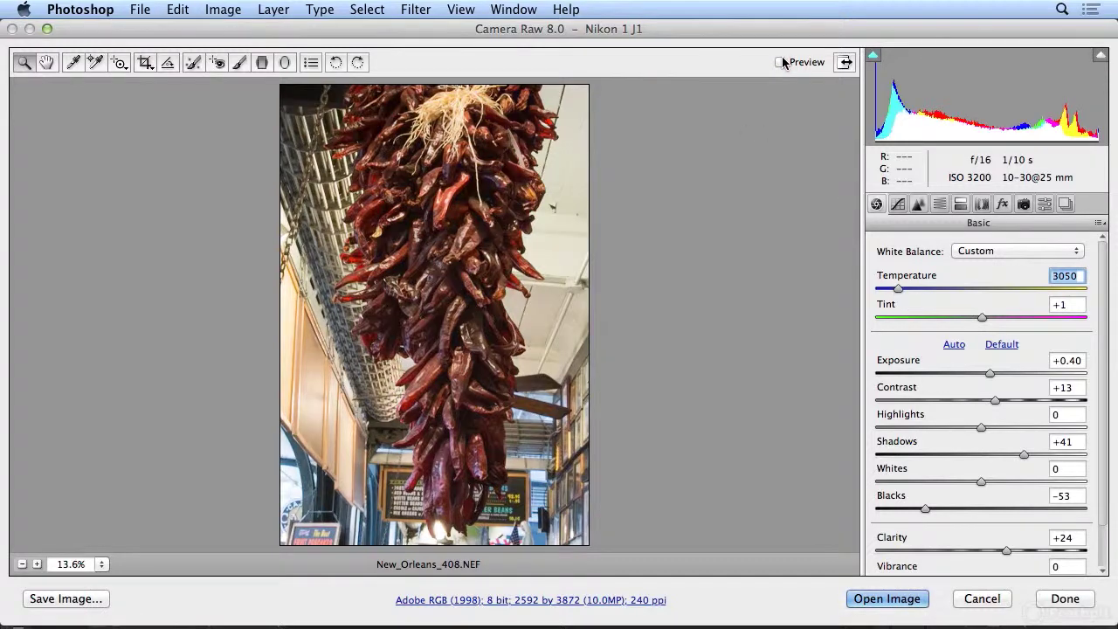
pyautogui.click(780, 62)
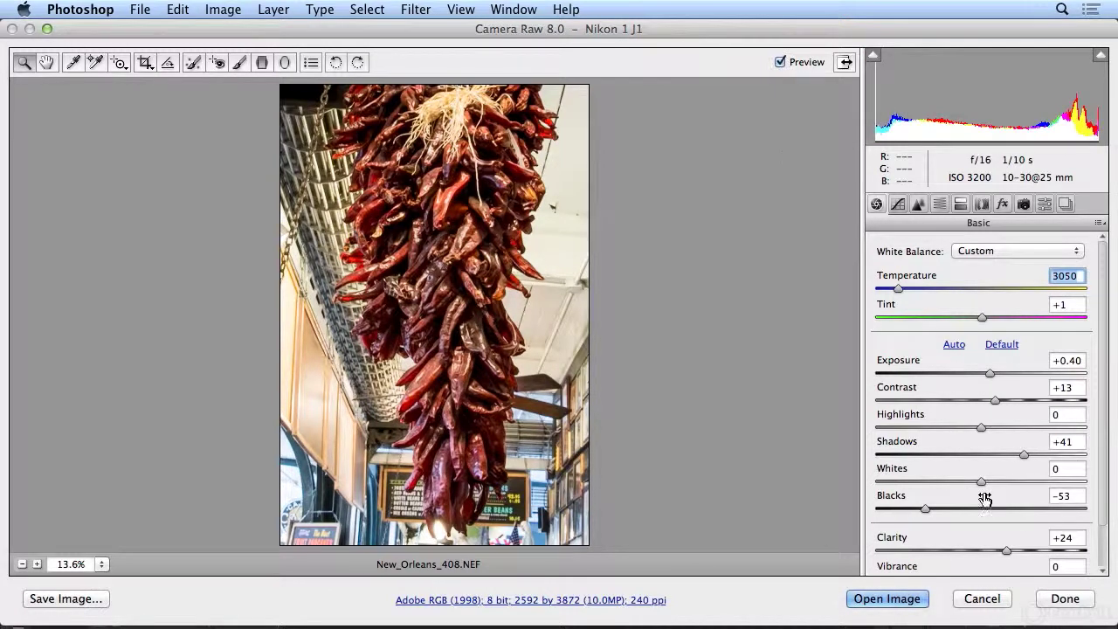
# Try different Vibrance amounts on the chili pepper photo and settle on +23
pyautogui.scroll(-3, 1099, 511)
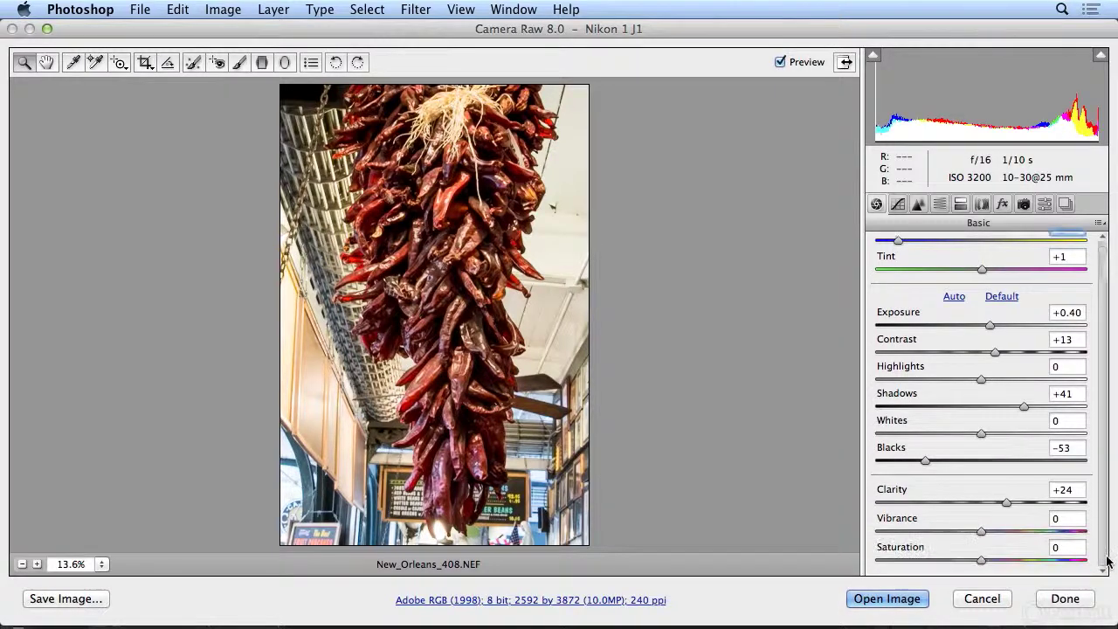
pyautogui.moveTo(982, 532); pyautogui.dragTo(1011, 536)
pyautogui.doubleClick(1011, 533)
pyautogui.moveTo(984, 531); pyautogui.dragTo(1014, 532)
pyautogui.doubleClick(1014, 532)
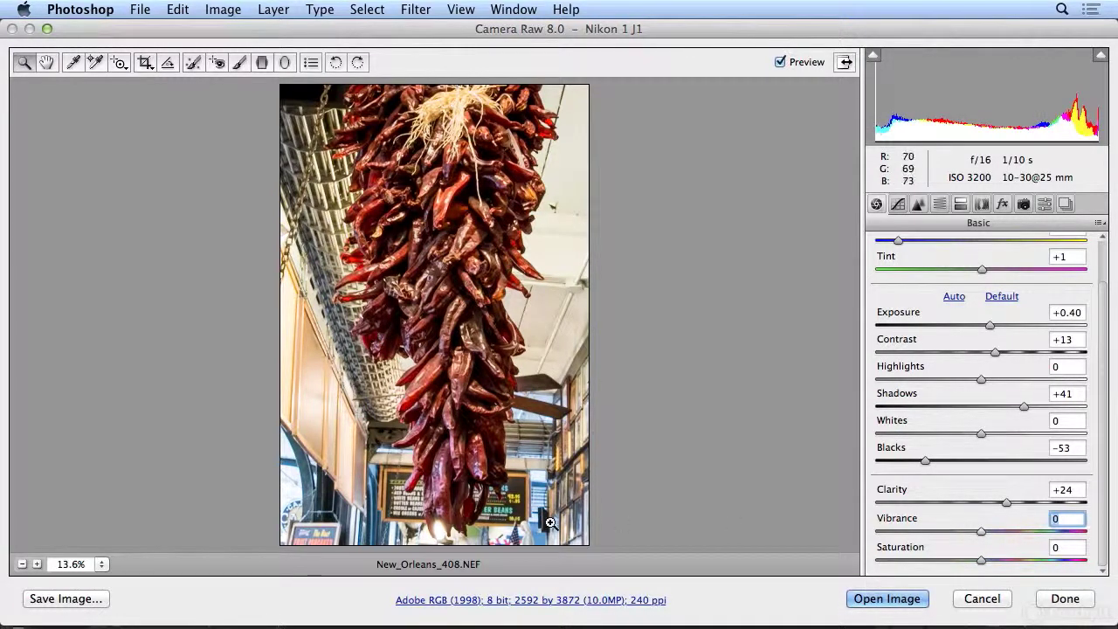
pyautogui.moveTo(984, 532); pyautogui.dragTo(1009, 532)
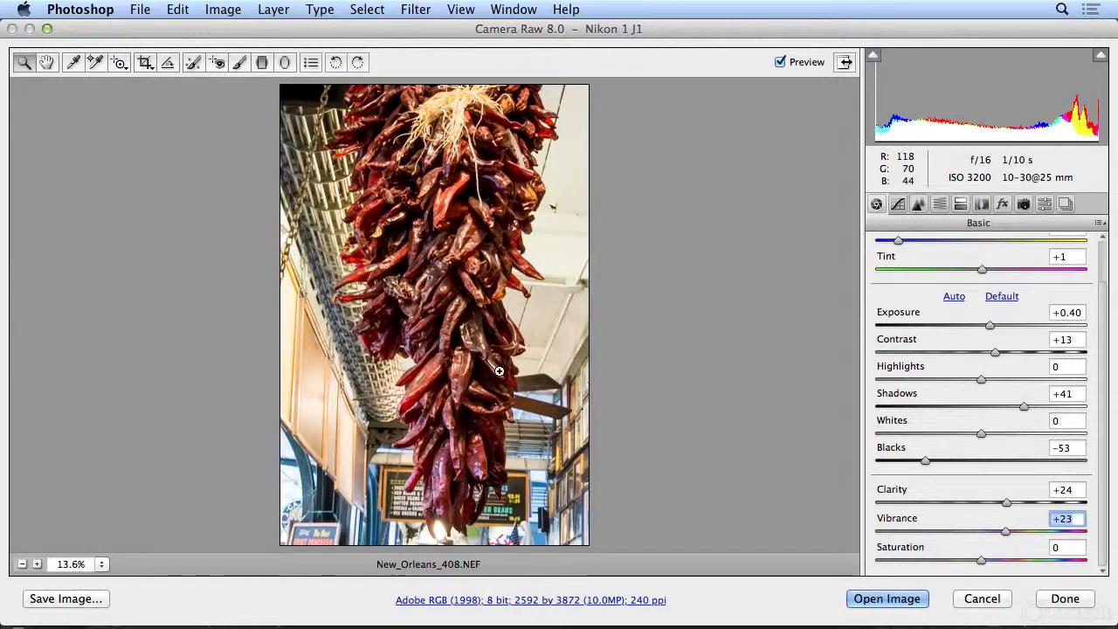
# Test a lower Exposure, keep it at +0.40, and open the adjusted raw photo in Photoshop
pyautogui.moveTo(991, 325); pyautogui.dragTo(983, 329)
pyautogui.moveTo(983, 328); pyautogui.dragTo(991, 326)
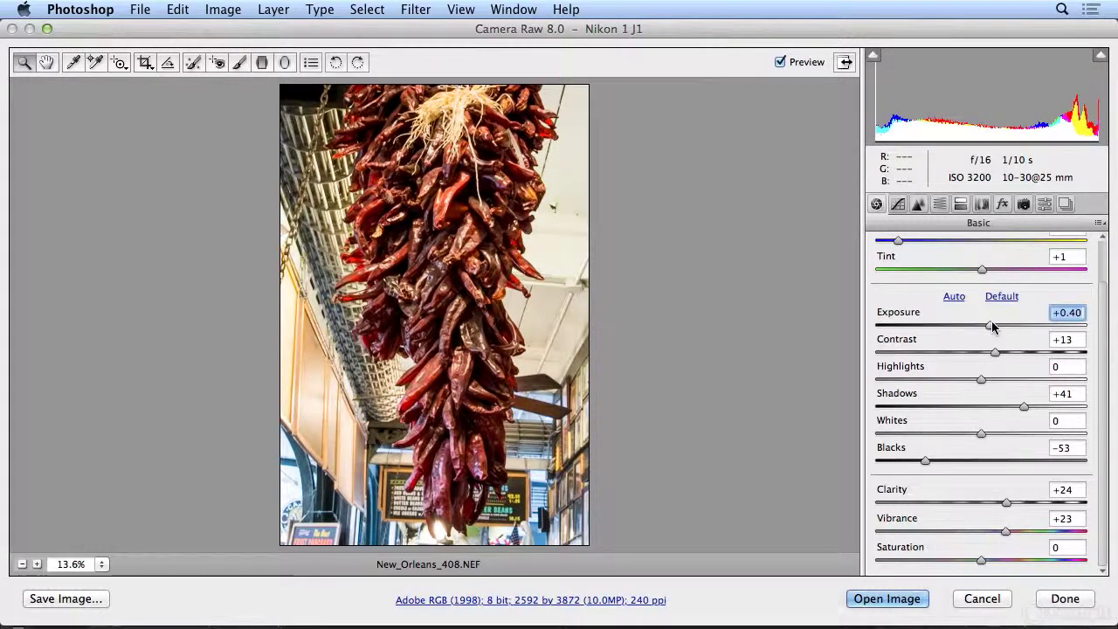
pyautogui.moveTo(992, 326); pyautogui.dragTo(990, 322)
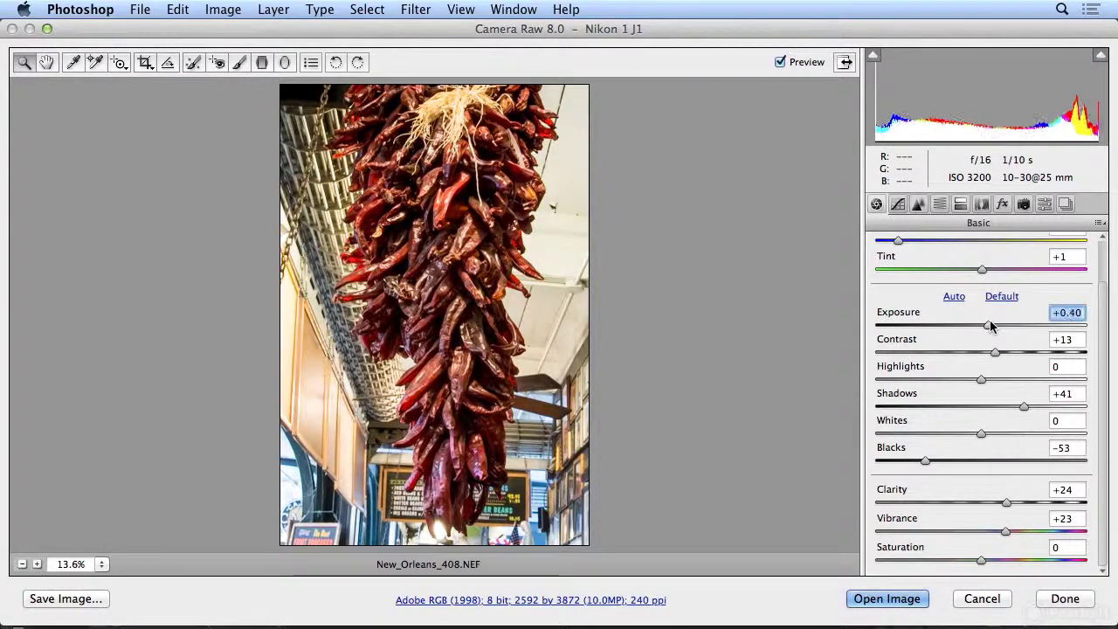
pyautogui.click(887, 598)
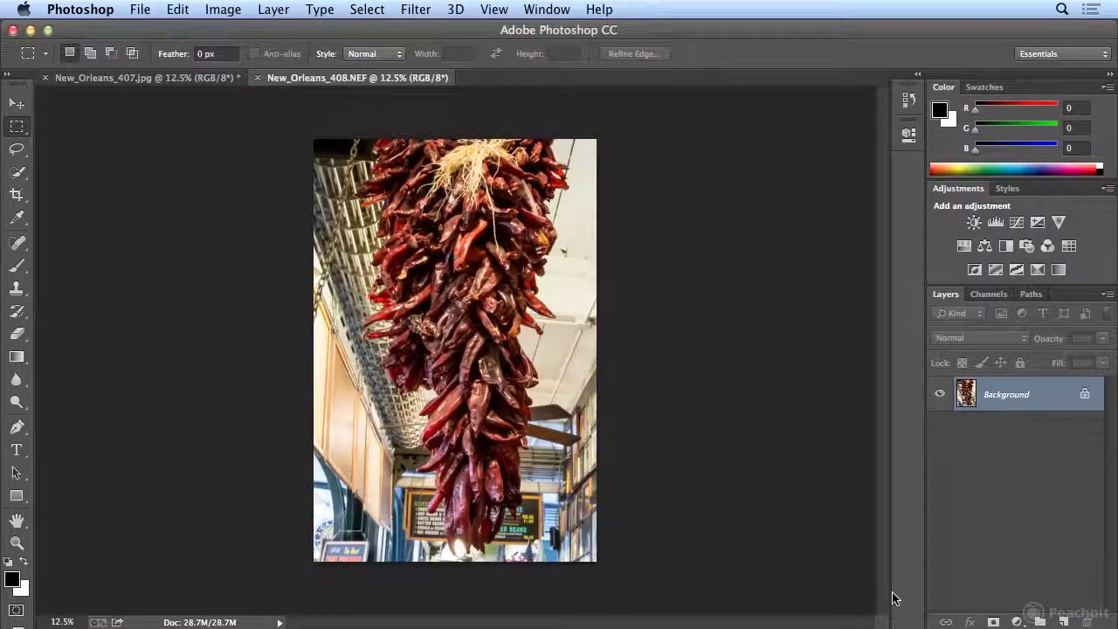
# Arrange the two open photos side by side in a 2-up Vertical layout and make New_Orleans_407.jpg active
pyautogui.click(555, 8)
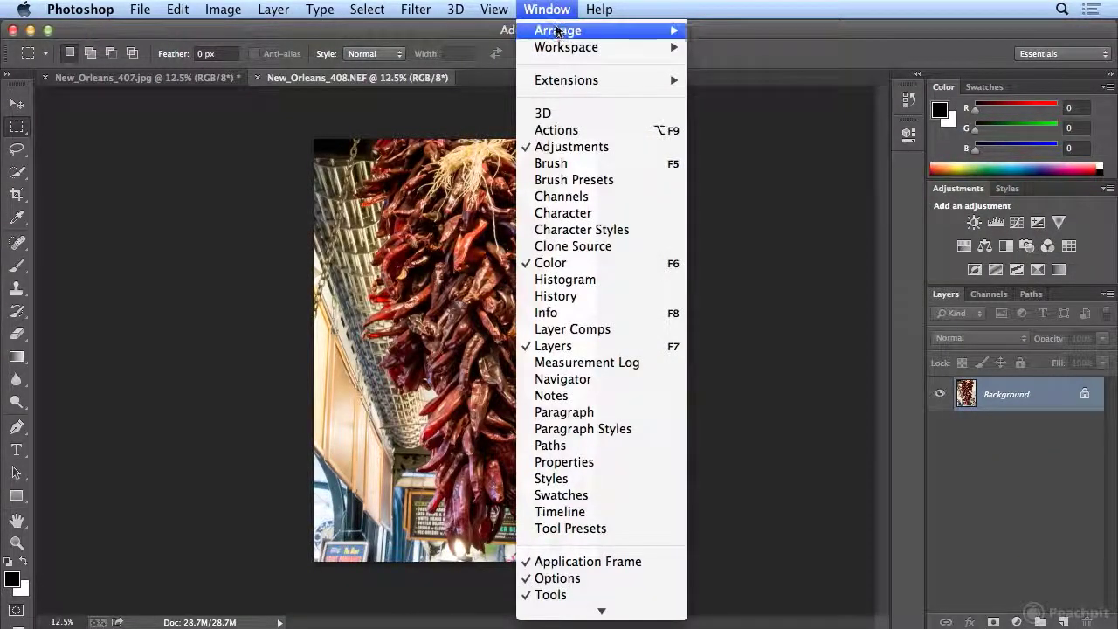
pyautogui.moveTo(579, 32)
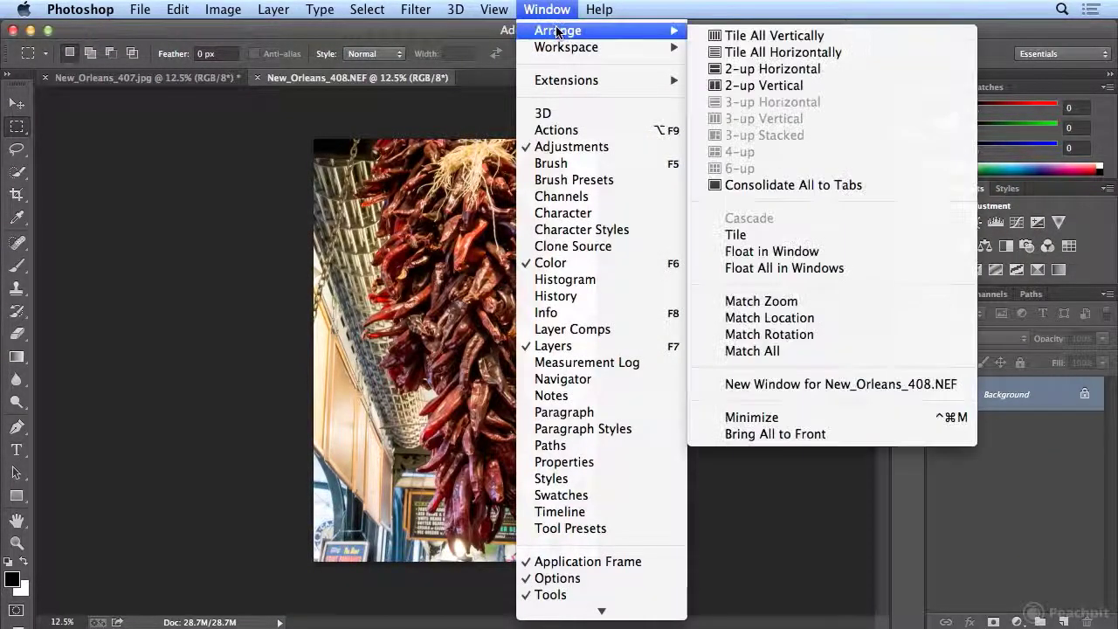
pyautogui.click(734, 85)
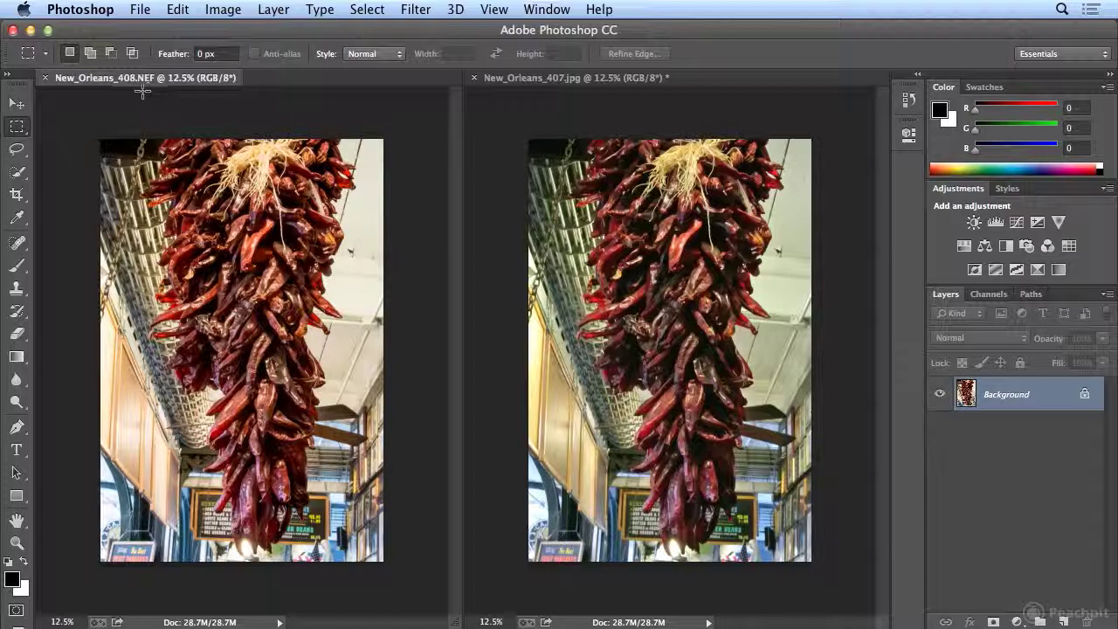
pyautogui.click(539, 85)
pyautogui.click(539, 87)
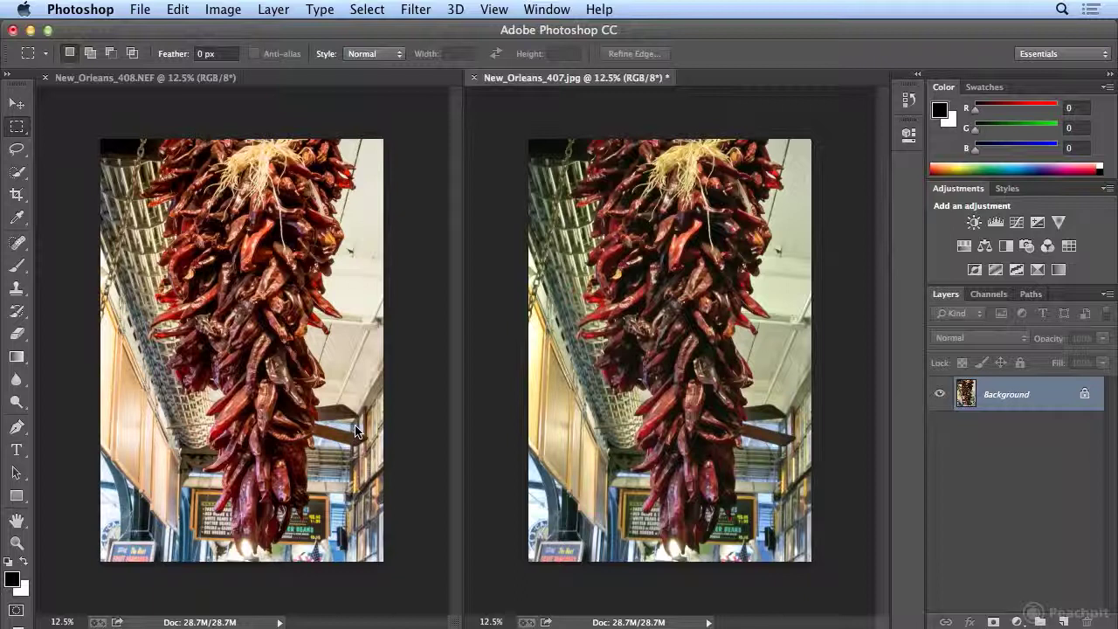
pyautogui.click(415, 9)
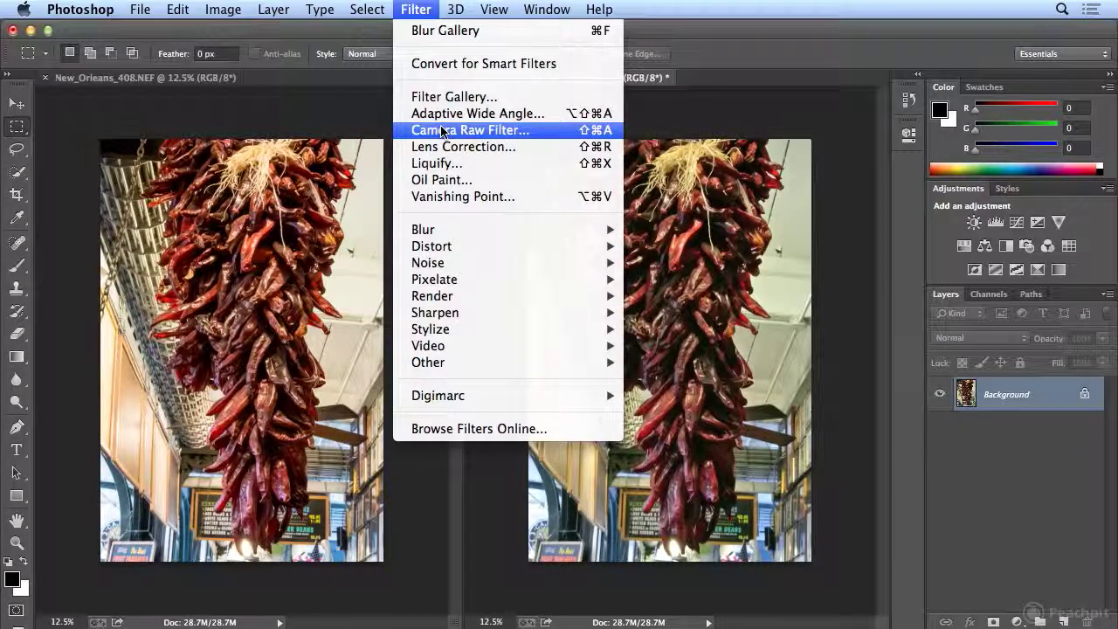
pyautogui.click(412, 7)
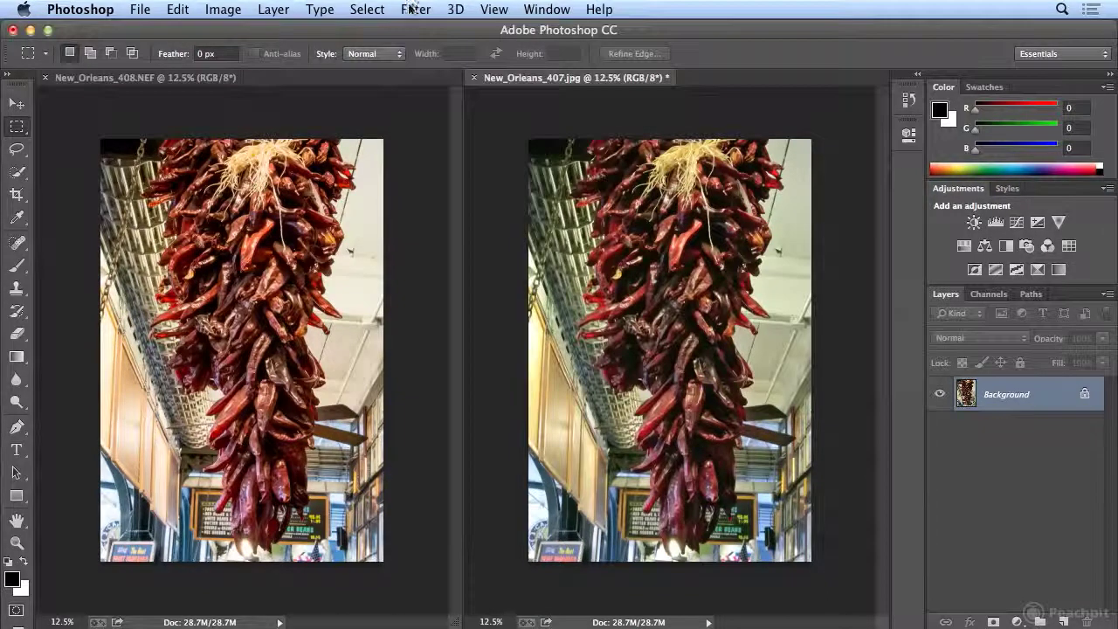